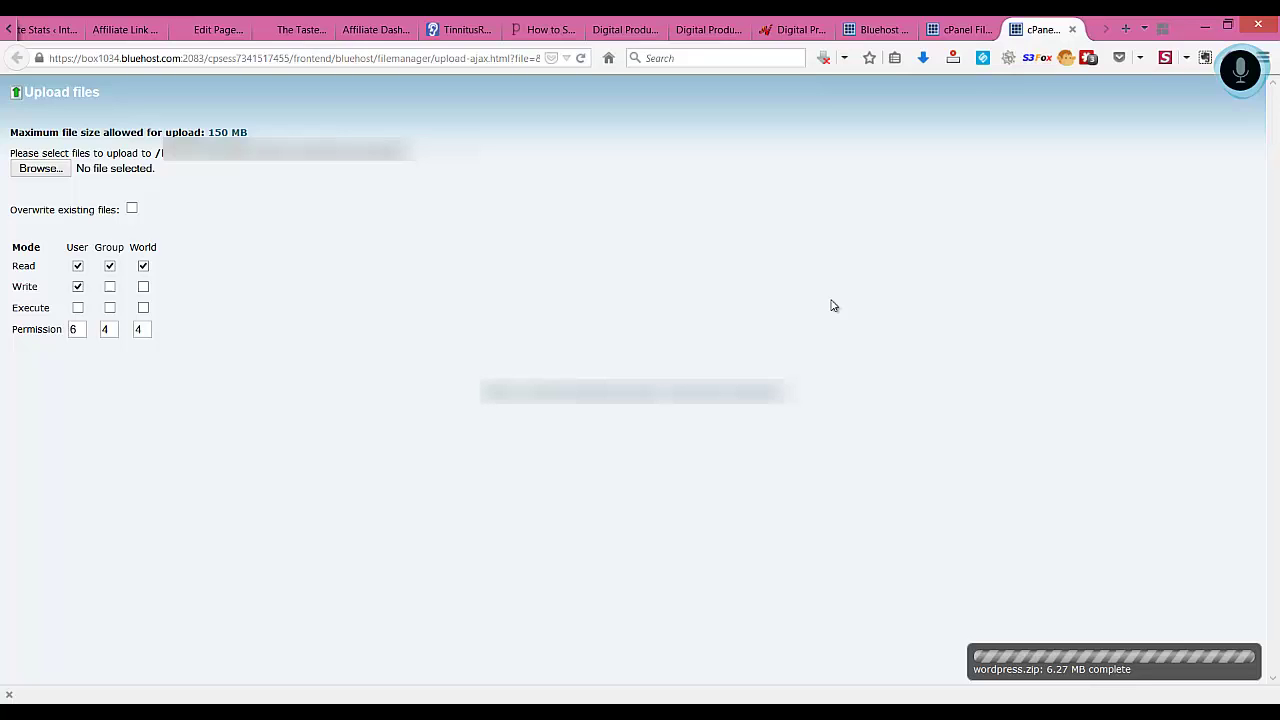
With wordpress.zip fully uploaded at 6.27 MB, select the URL in the browser's address bar
key(super+c)
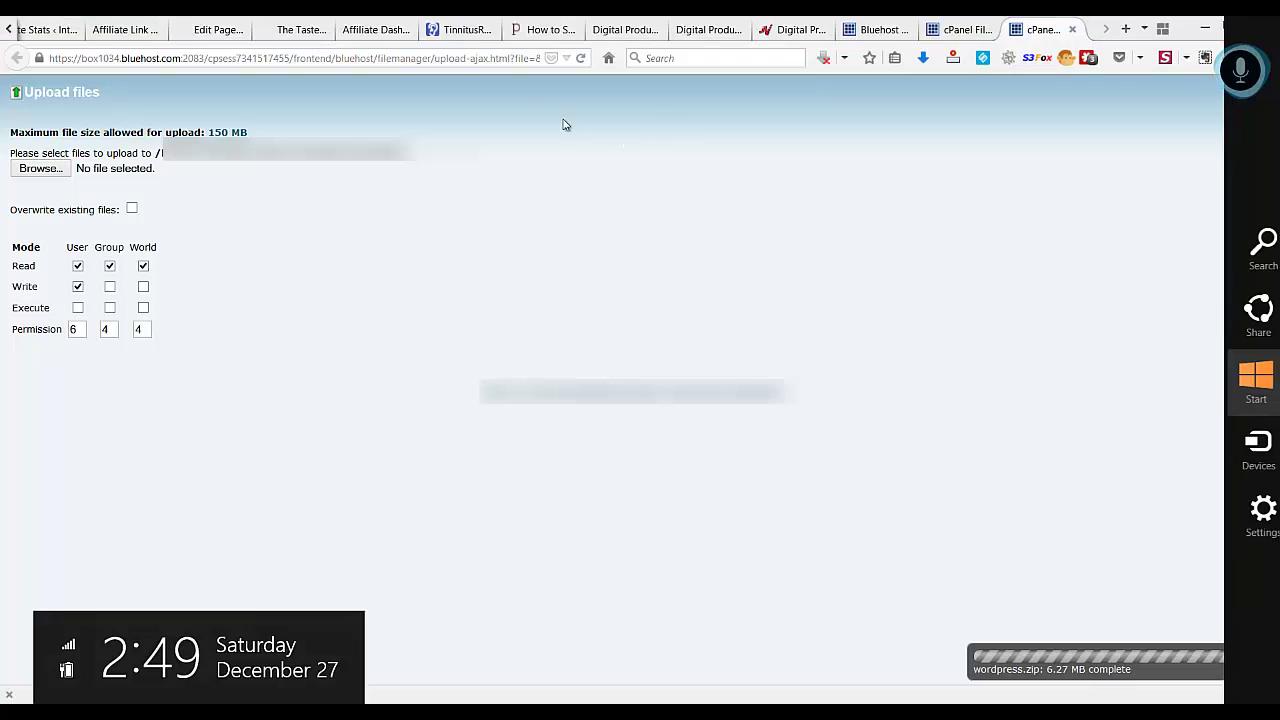
click(495, 55)
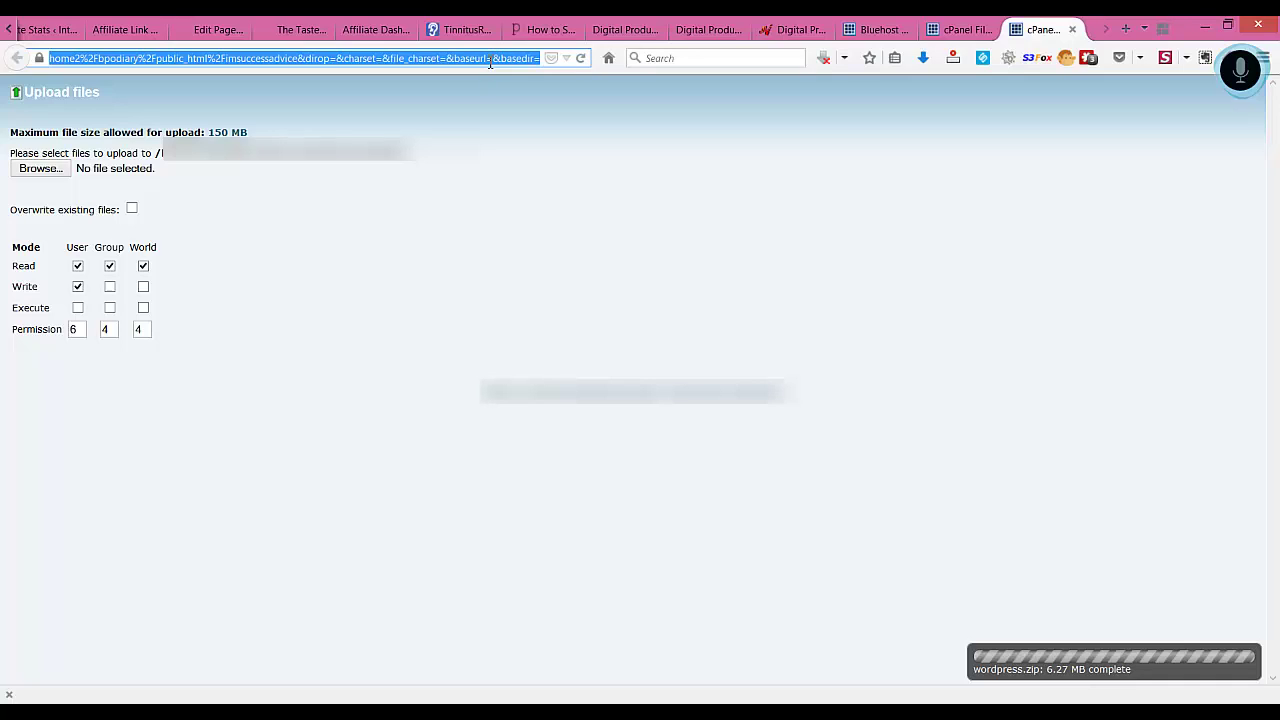
Load imsuccessadvice.com to bring up the WordPress language selection page
text(imsuc)
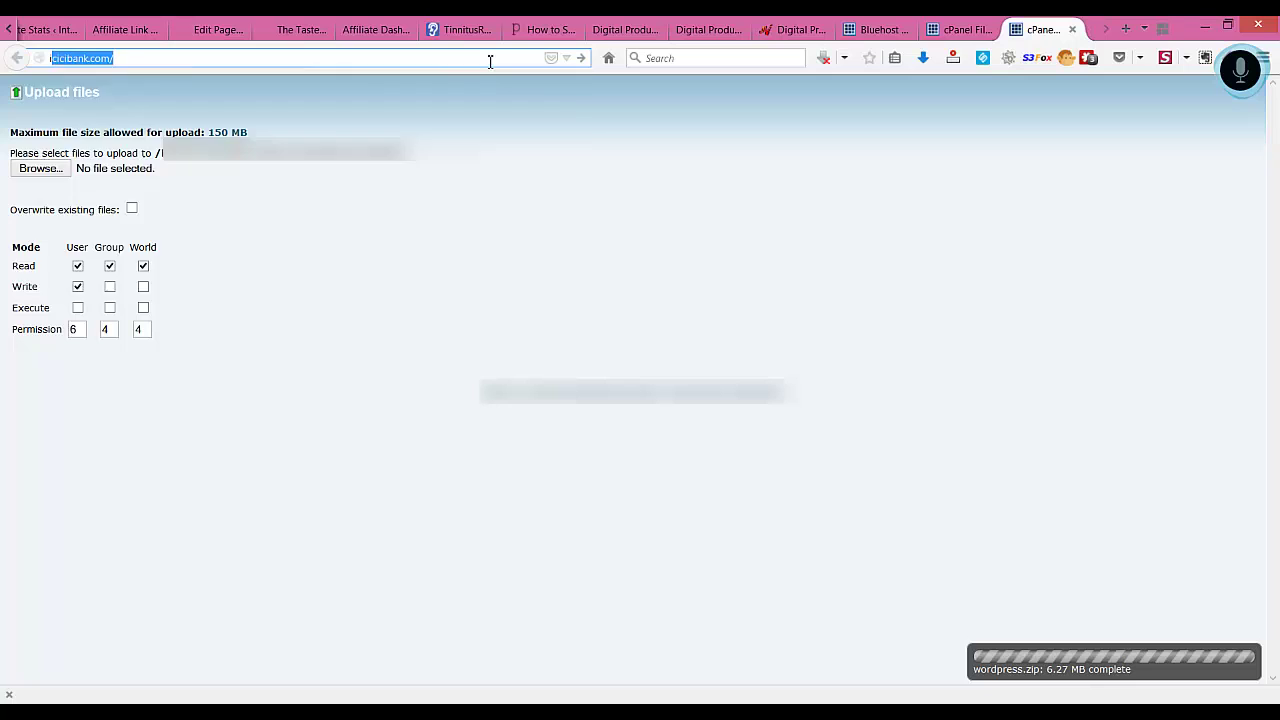
text(ce)
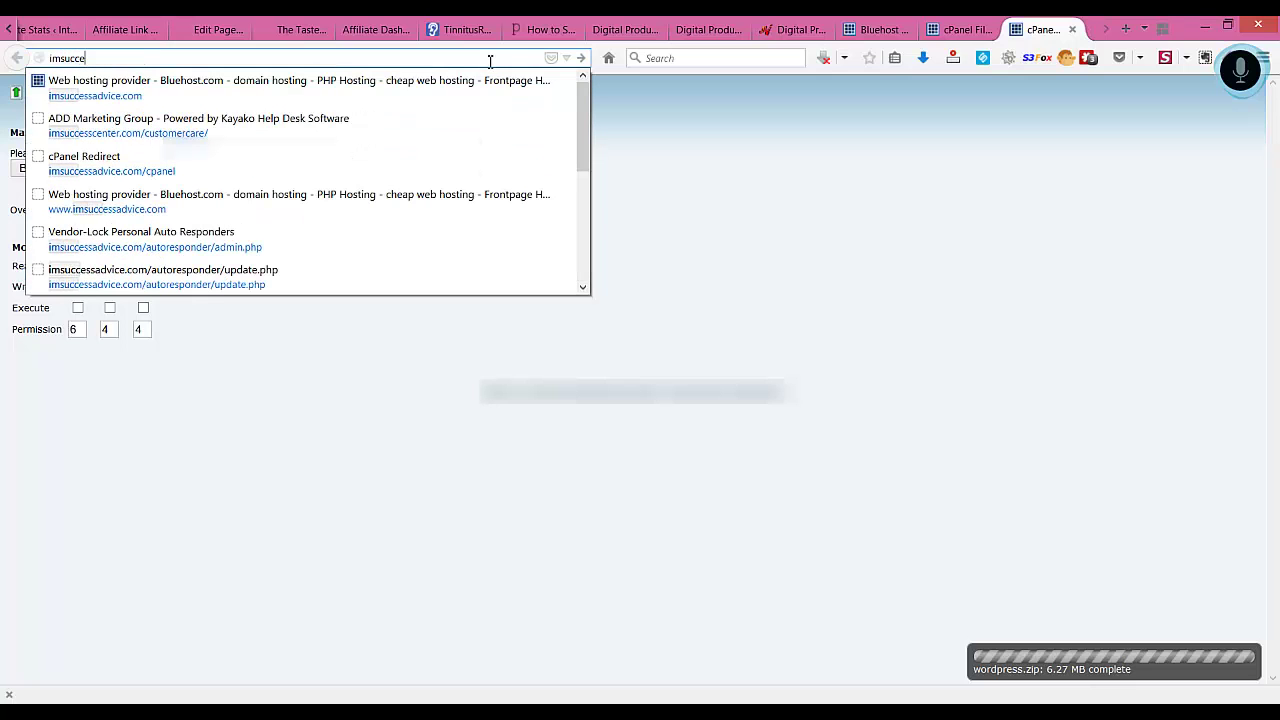
text(ssadvice)
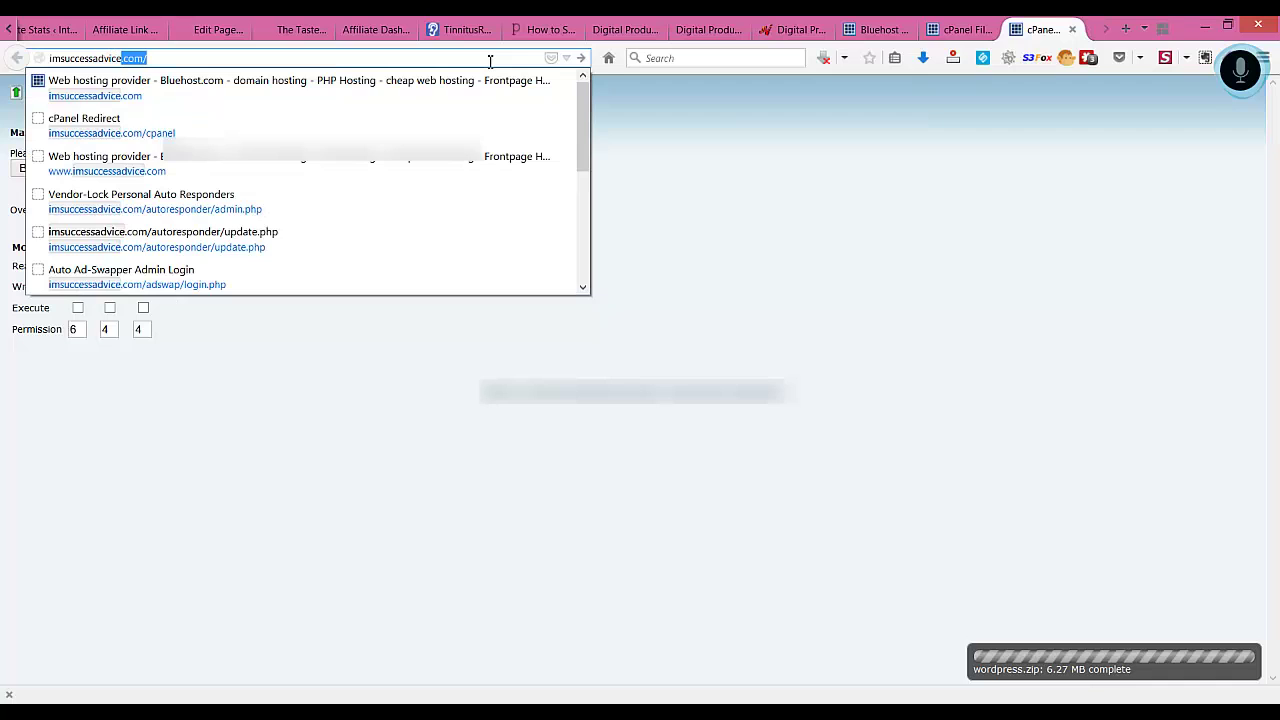
key(Return)
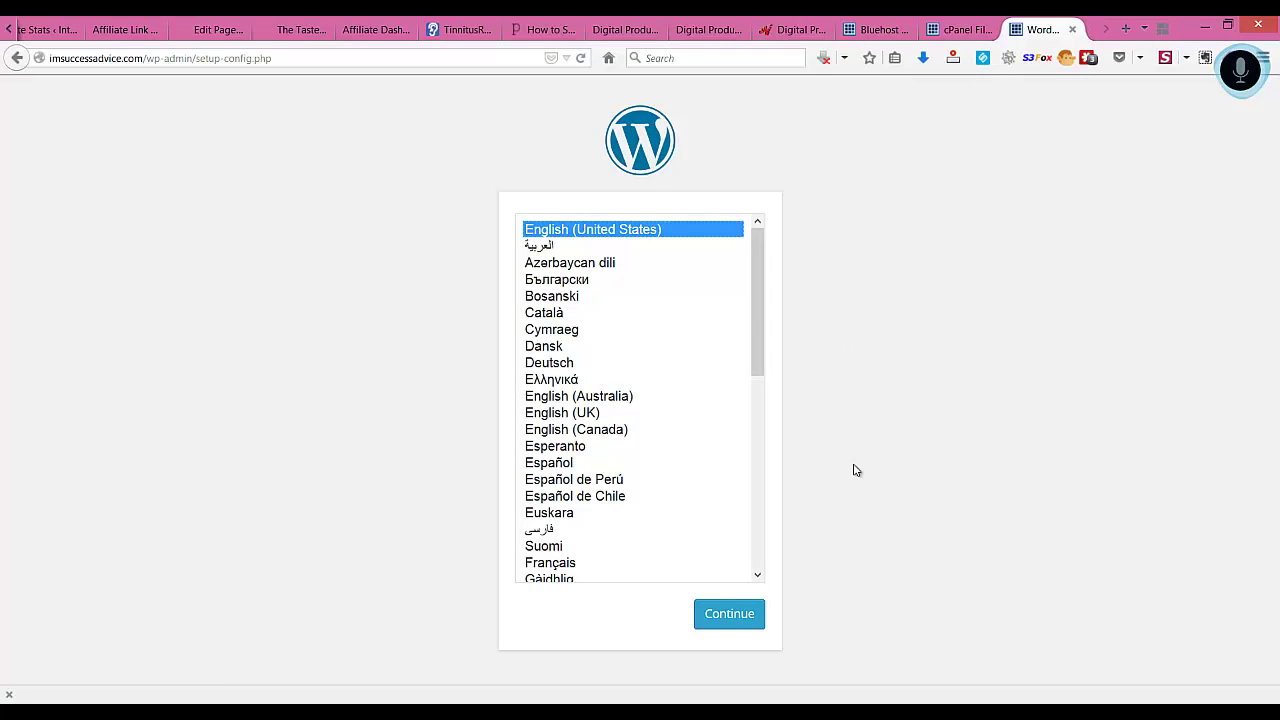
Continue the setup with English (United States) as the language
click(729, 617)
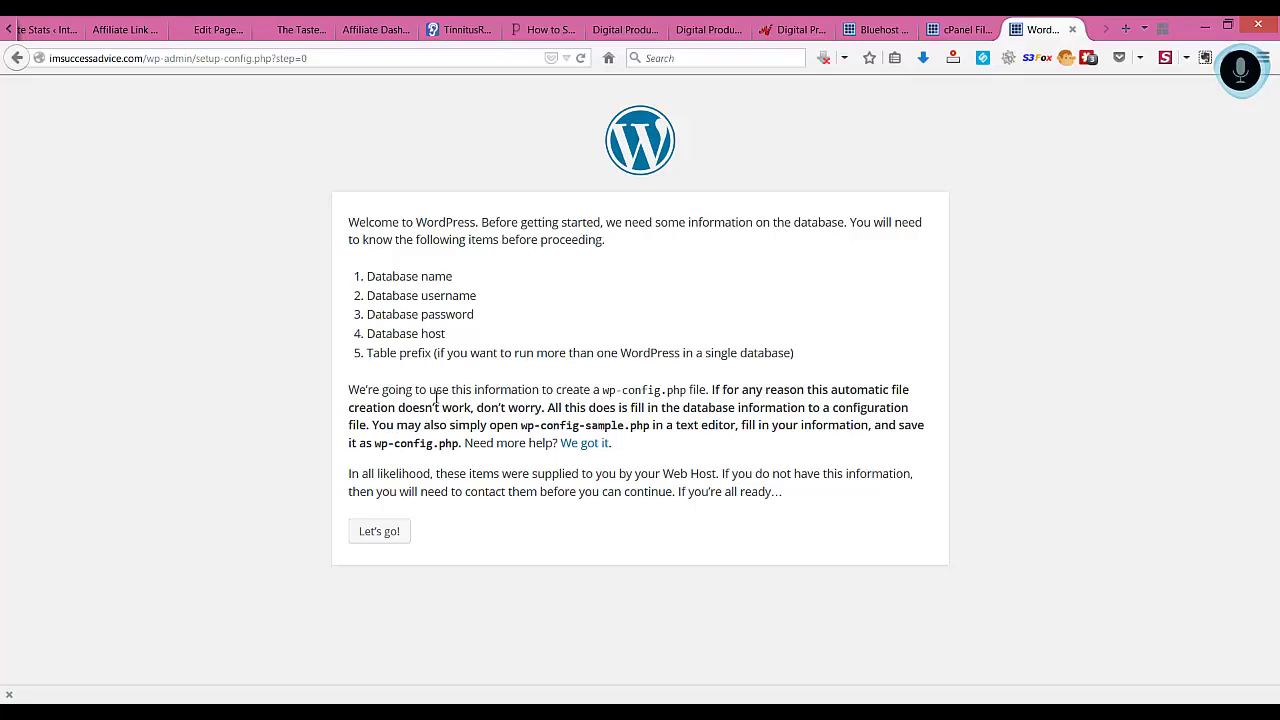
Copy the database name from the notes into the Database Name field
click(382, 538)
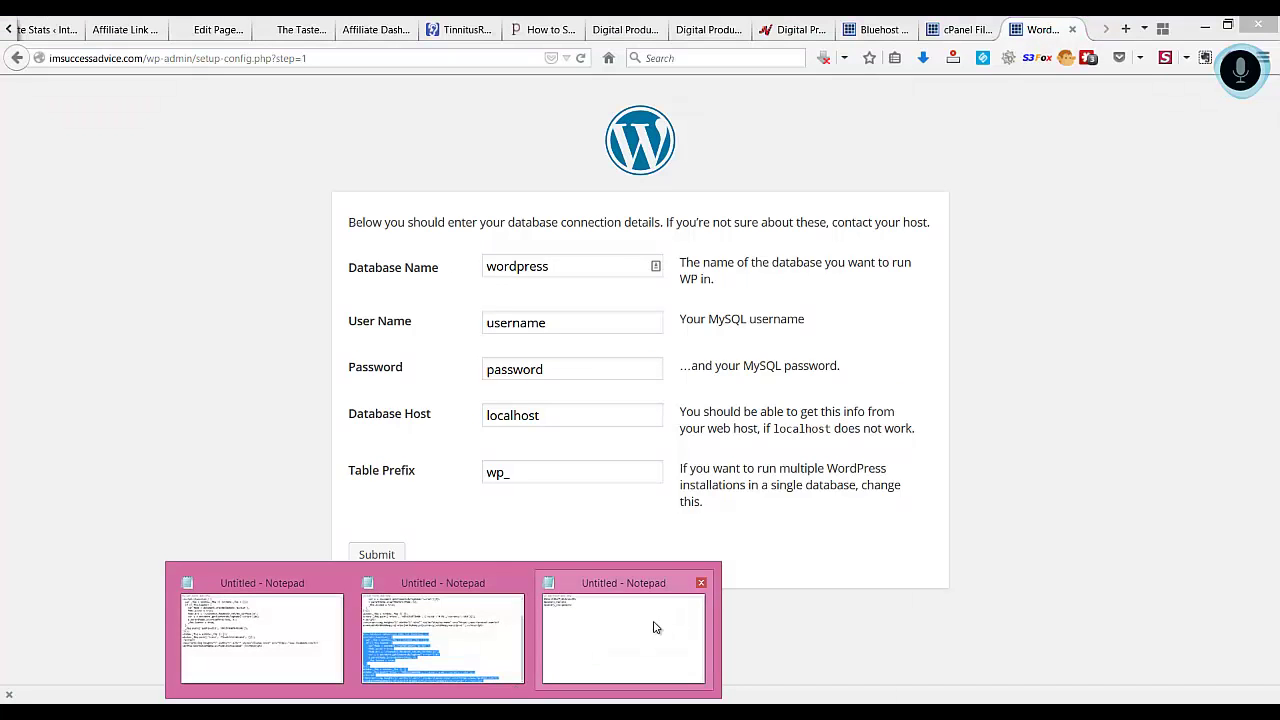
click(654, 626)
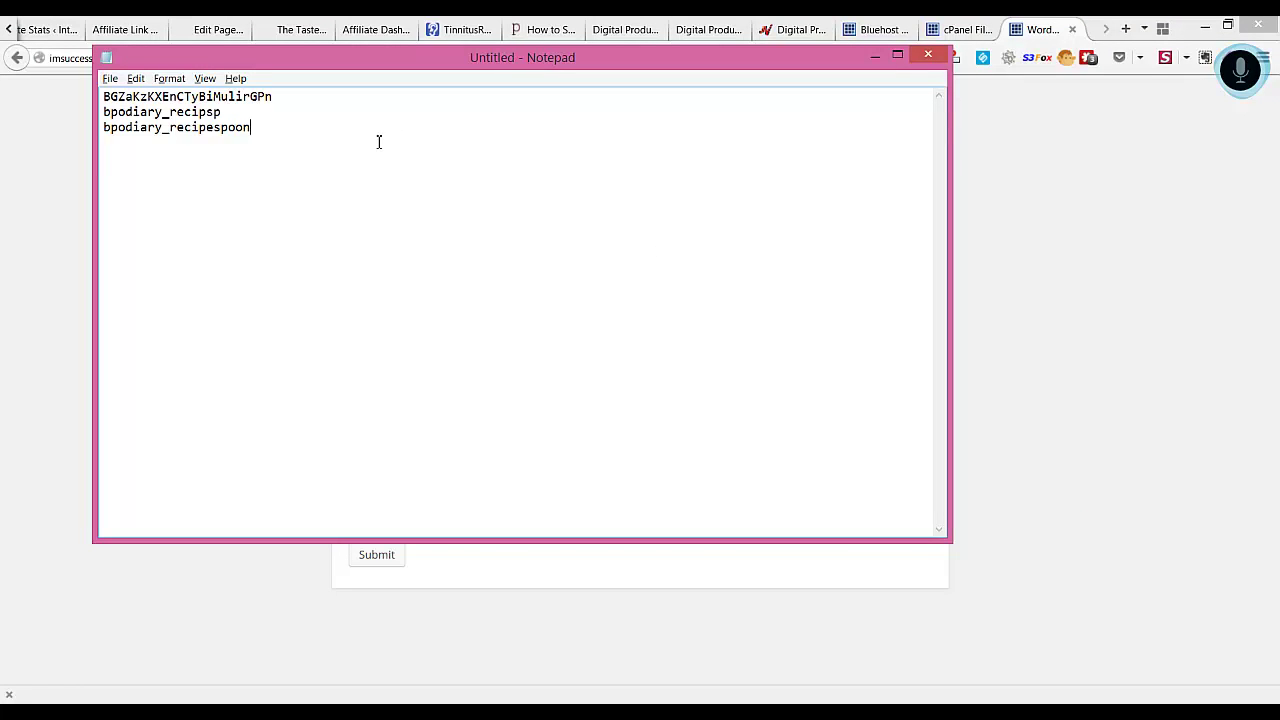
double_click(284, 127)
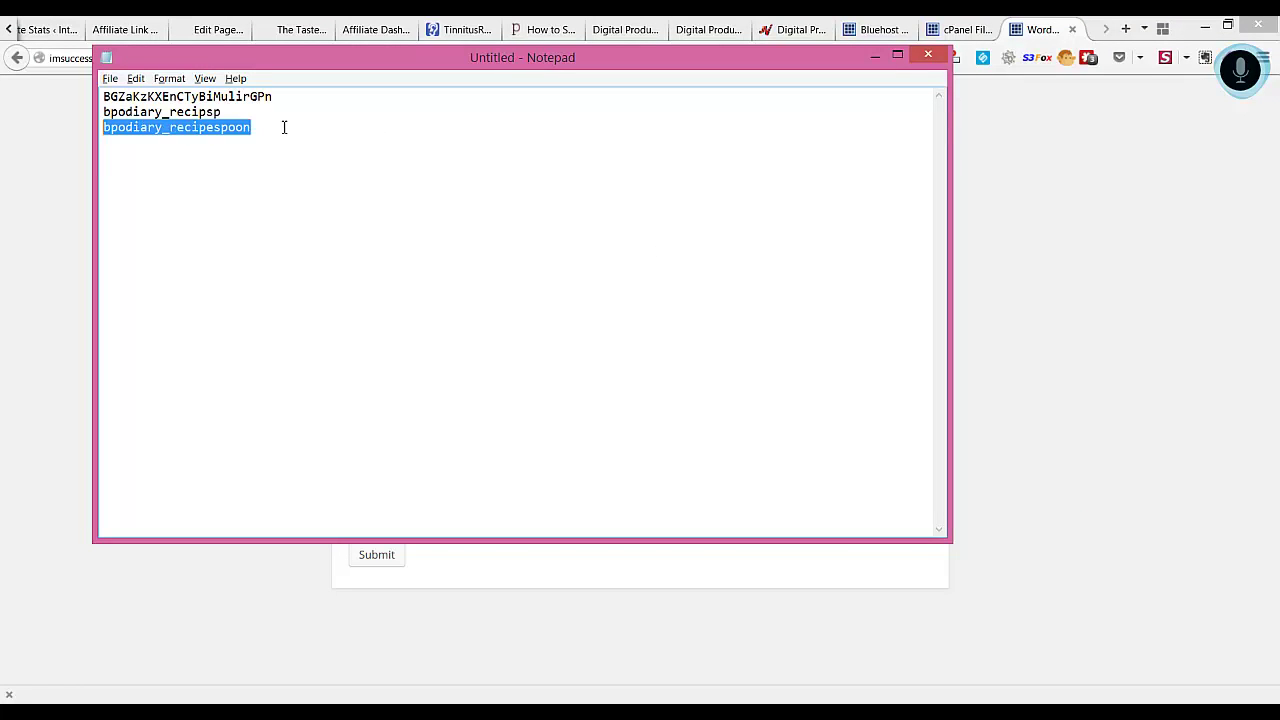
key(alt+Tab)
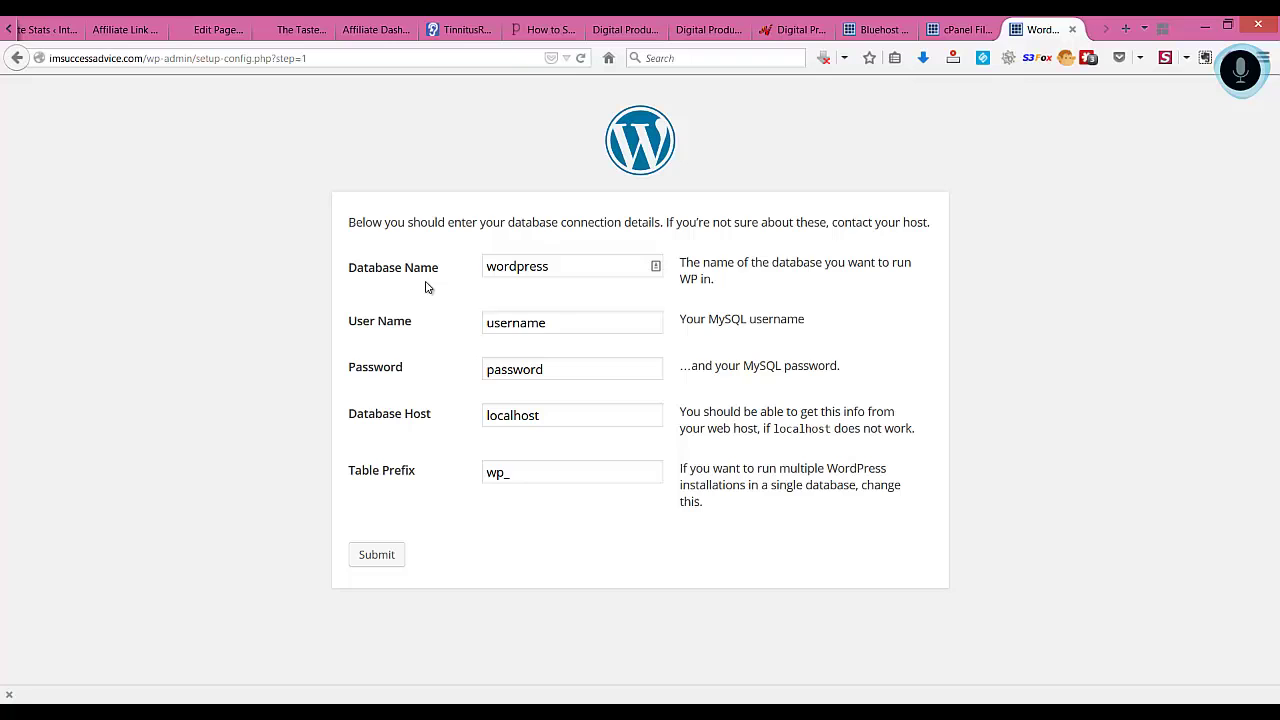
key(ctrl+a)
key(ctrl+v)
key(Tab)
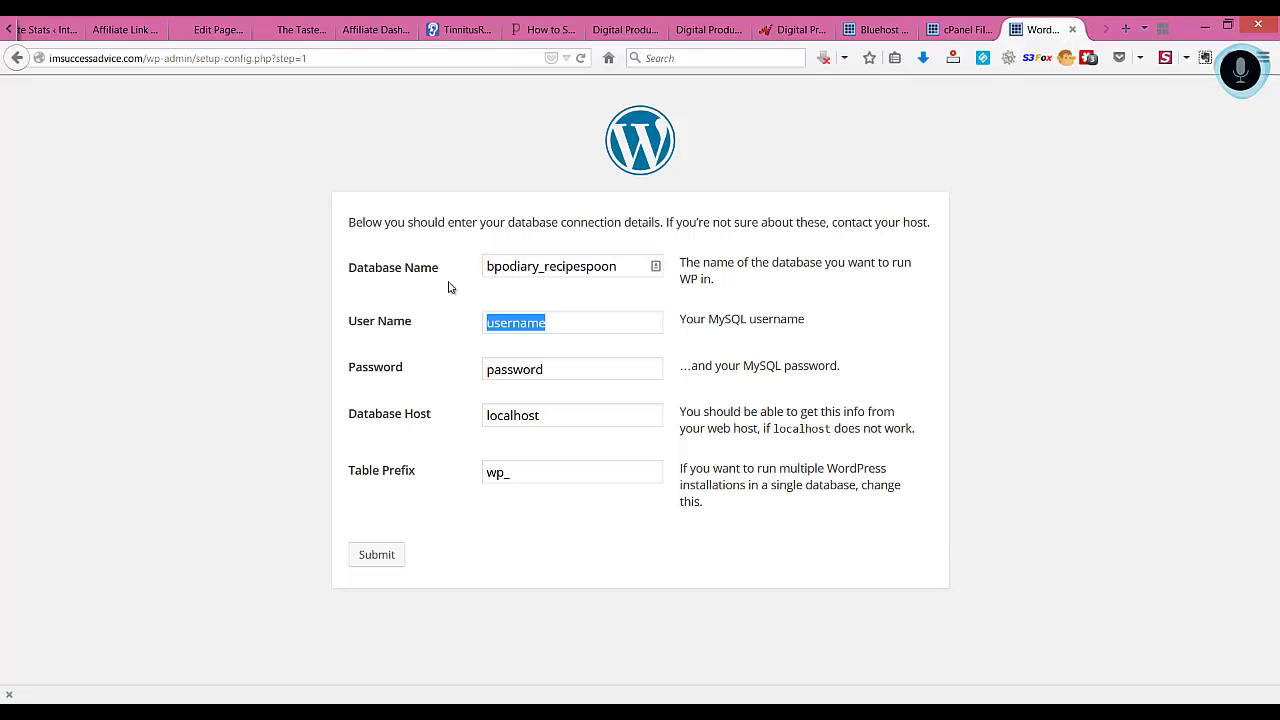
Copy the database user name from the notes into the User Name field
key(alt+Tab)
key(Up)
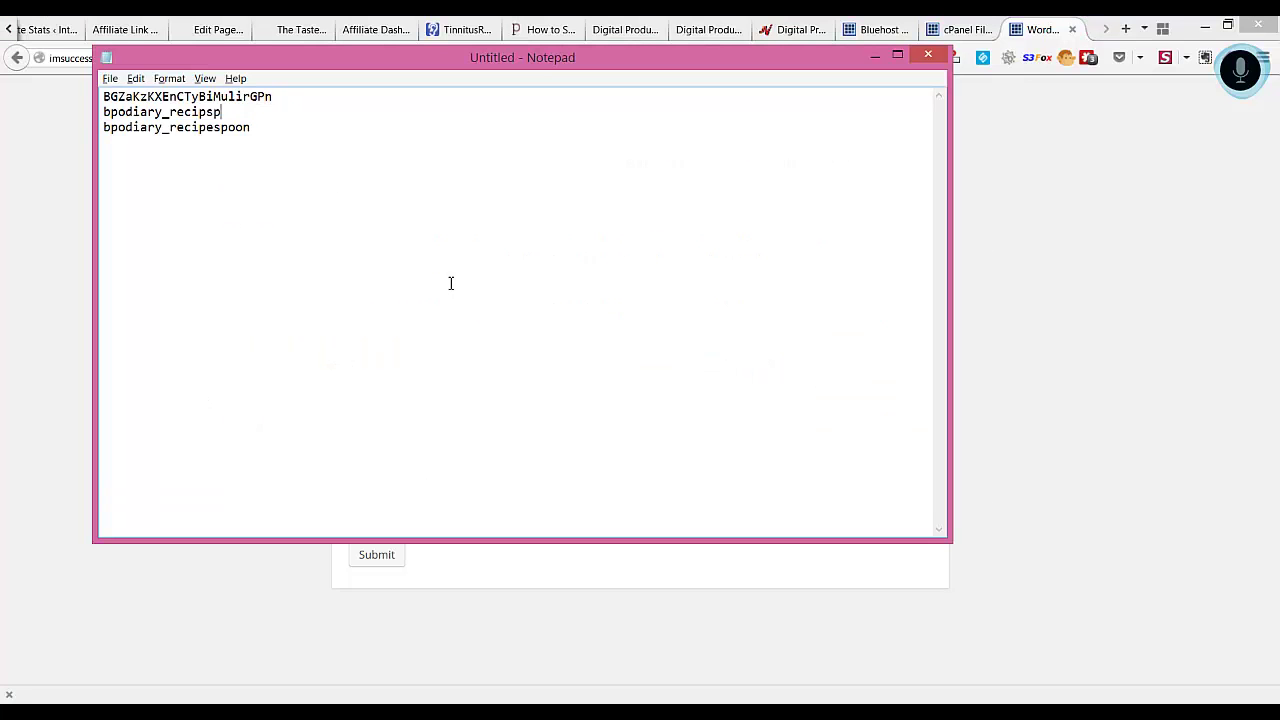
key(shift+Home)
key(ctrl+c)
key(alt+Tab)
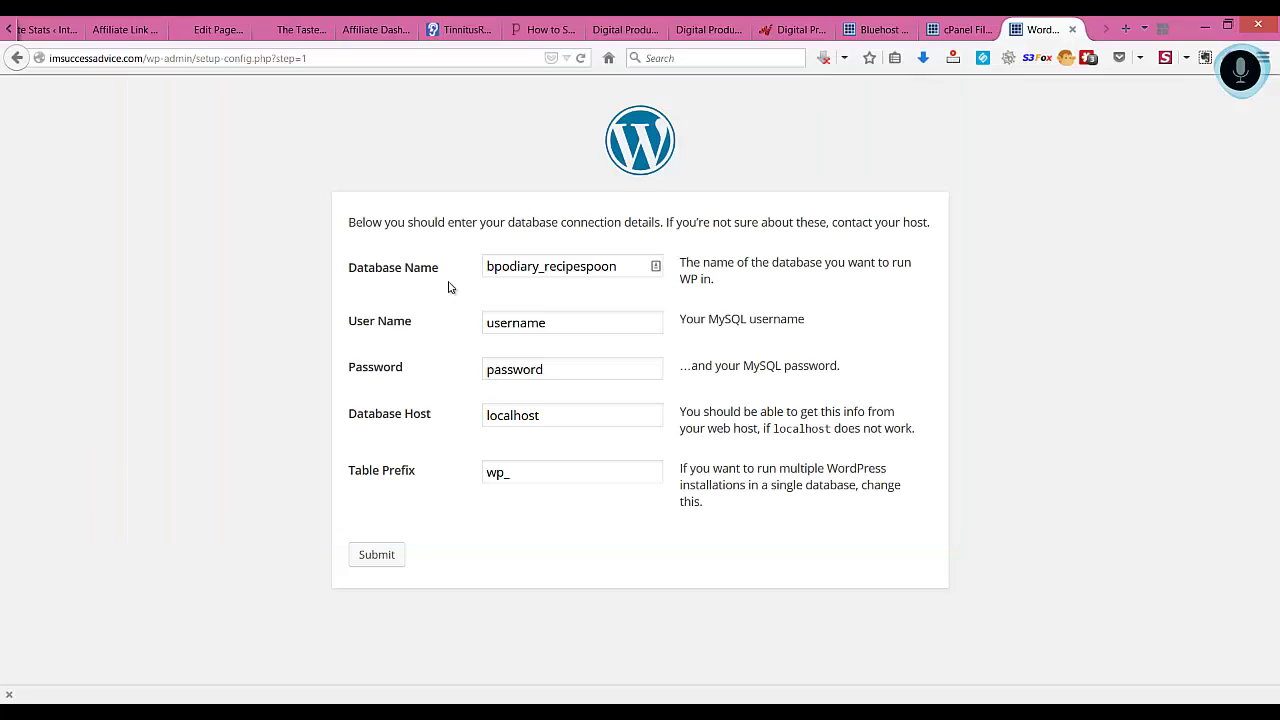
key(ctrl+v)
key(Tab)
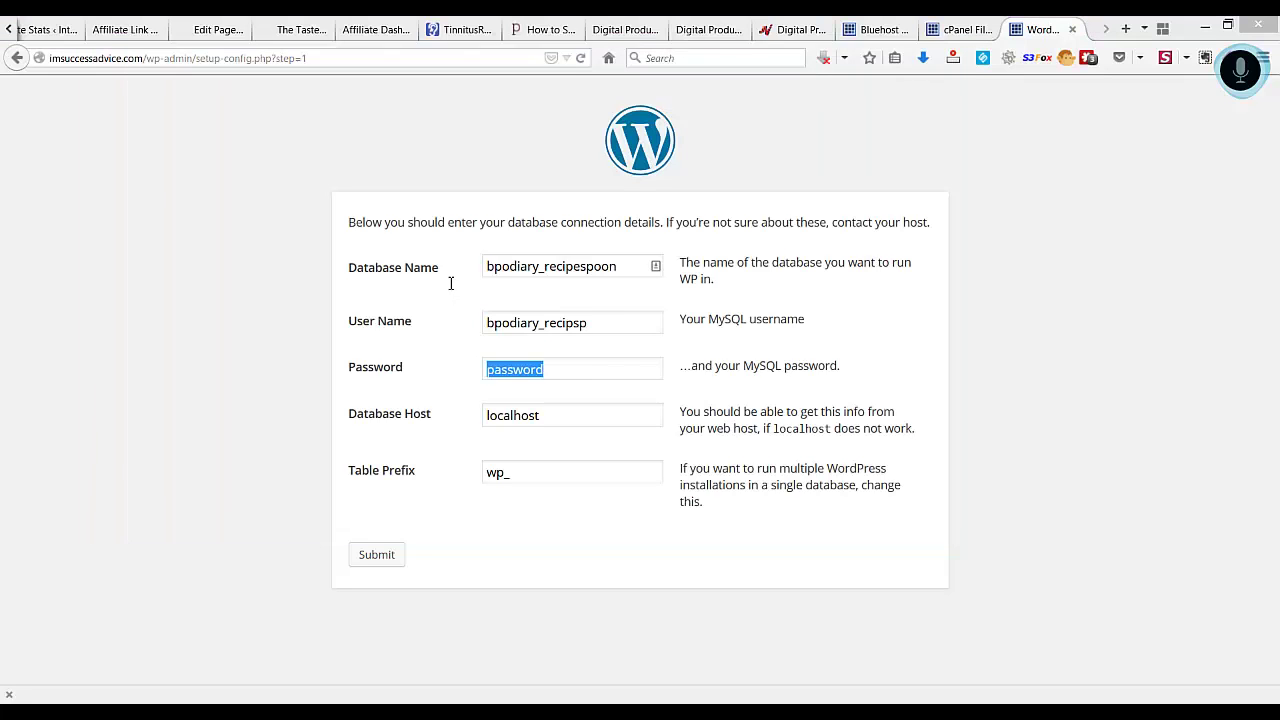
Paste the database password from the notes and submit with host localhost and prefix wp_
key(alt+Tab)
key(Up)
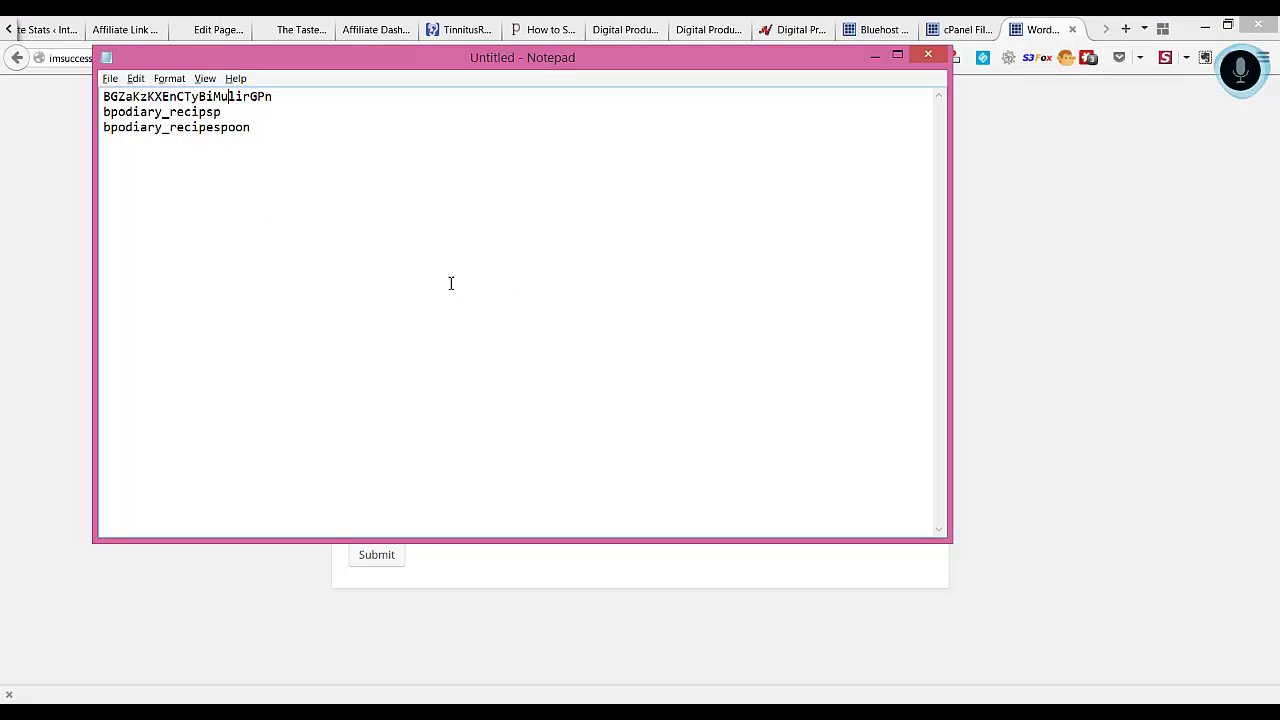
key(shift+Home)
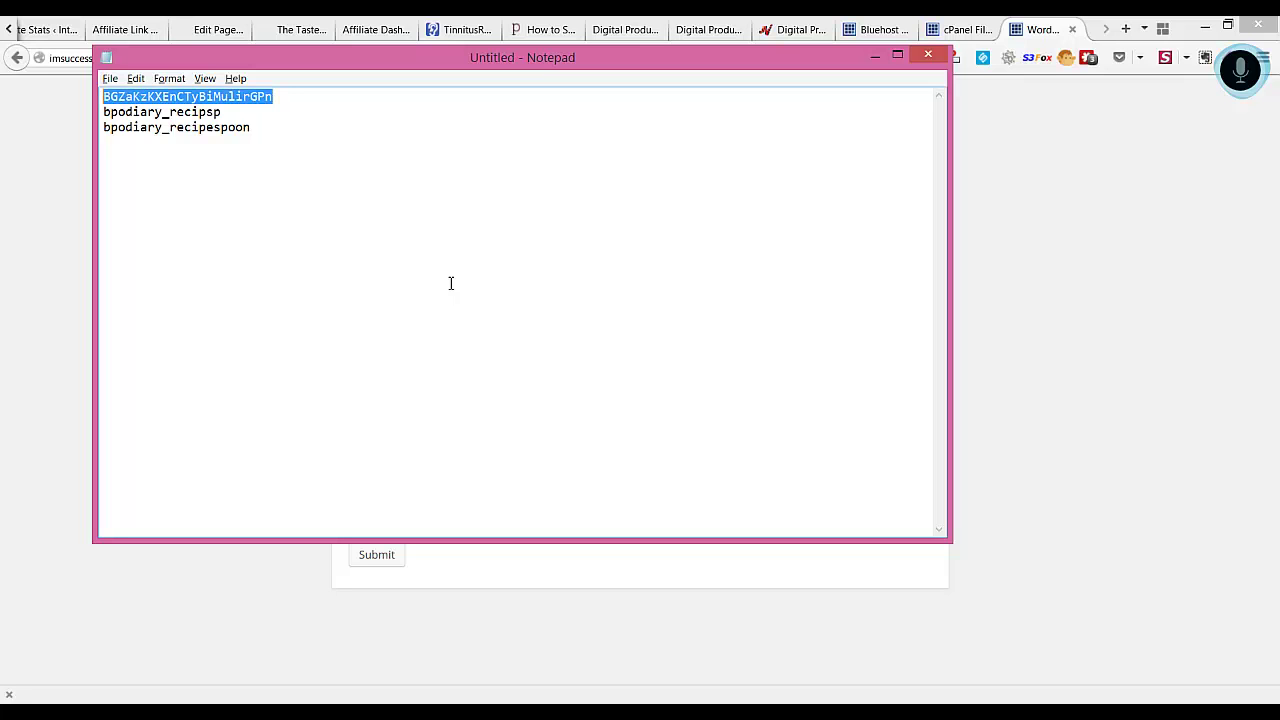
key(alt+Tab)
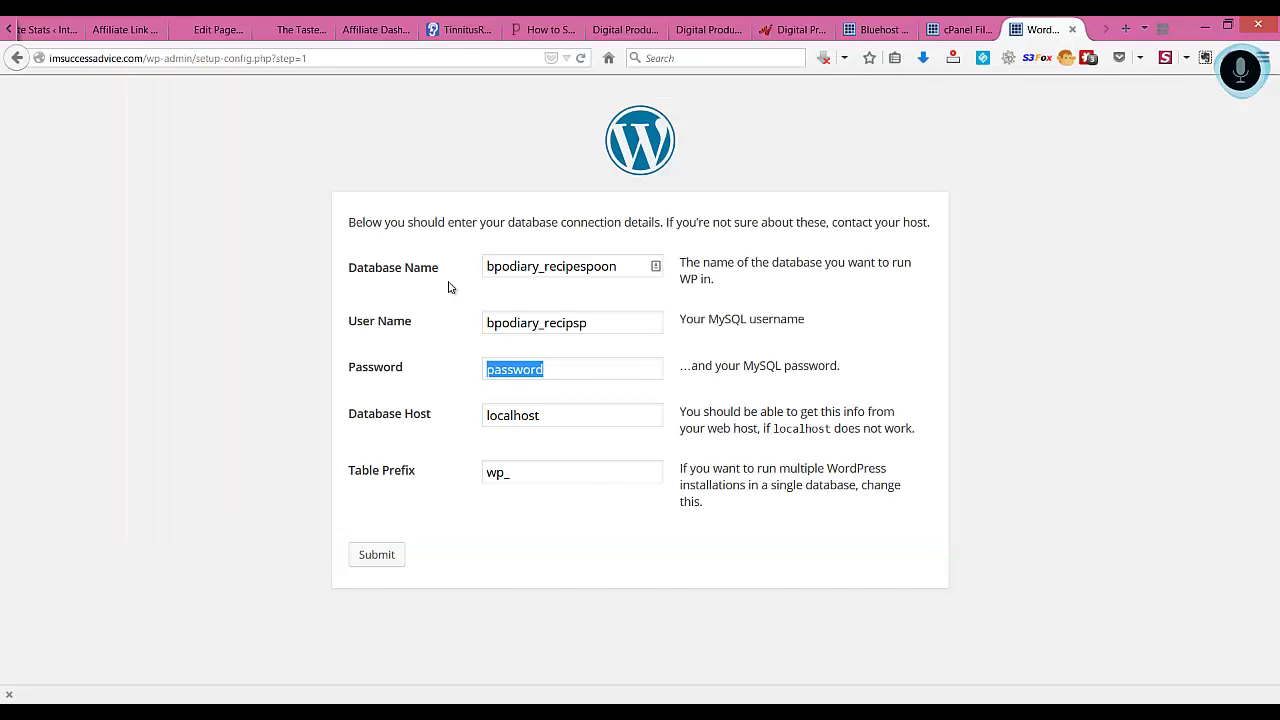
key(ctrl+v)
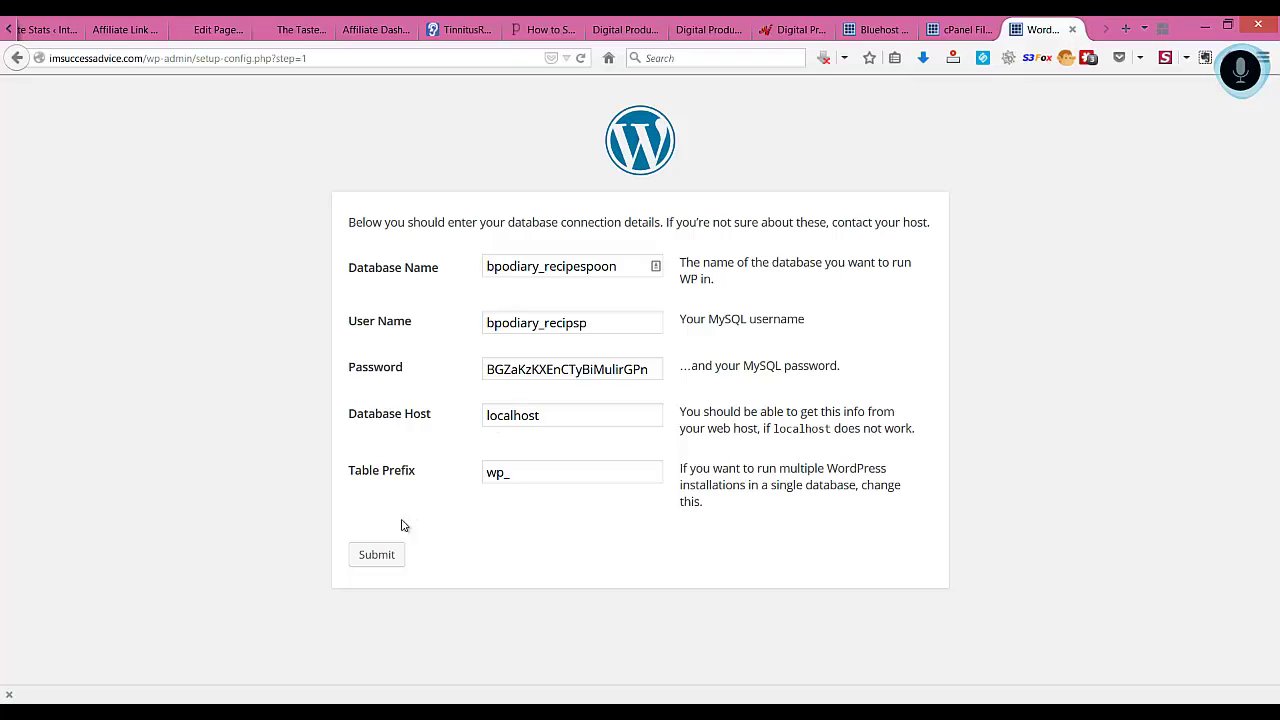
click(366, 566)
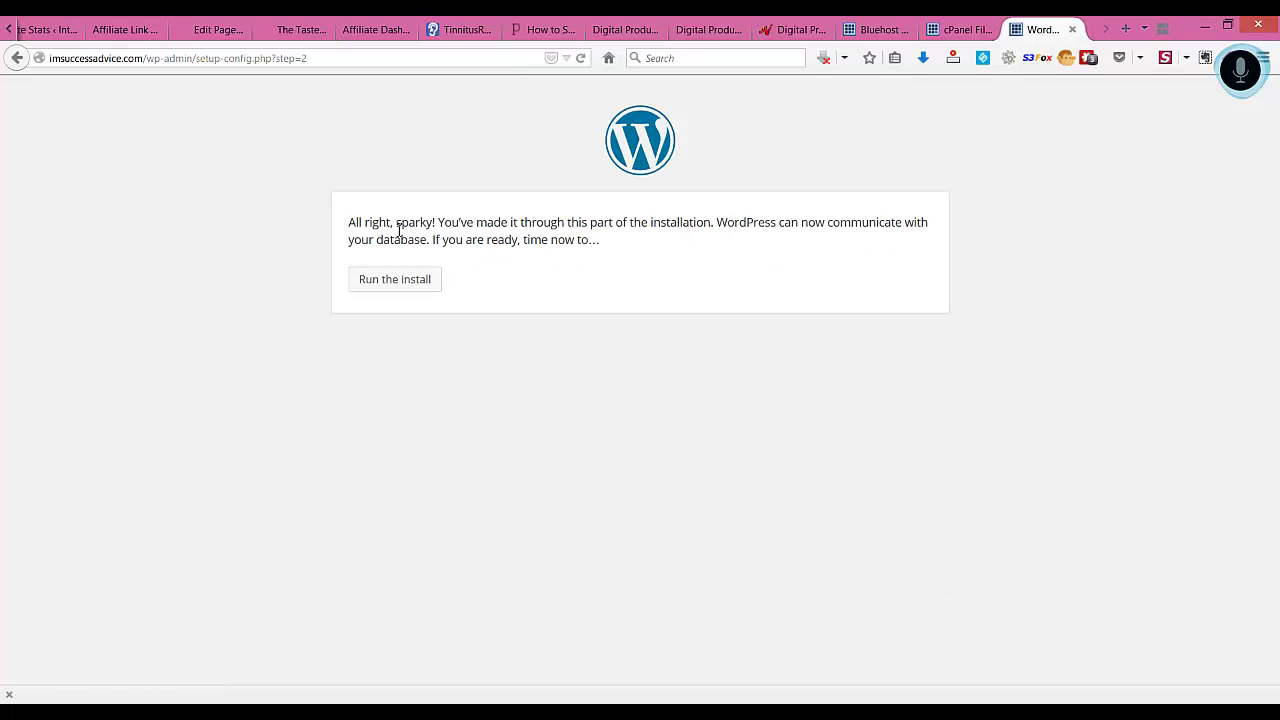
Run the install and enter Site Title 'IM Success Advice' plus an admin username
click(394, 292)
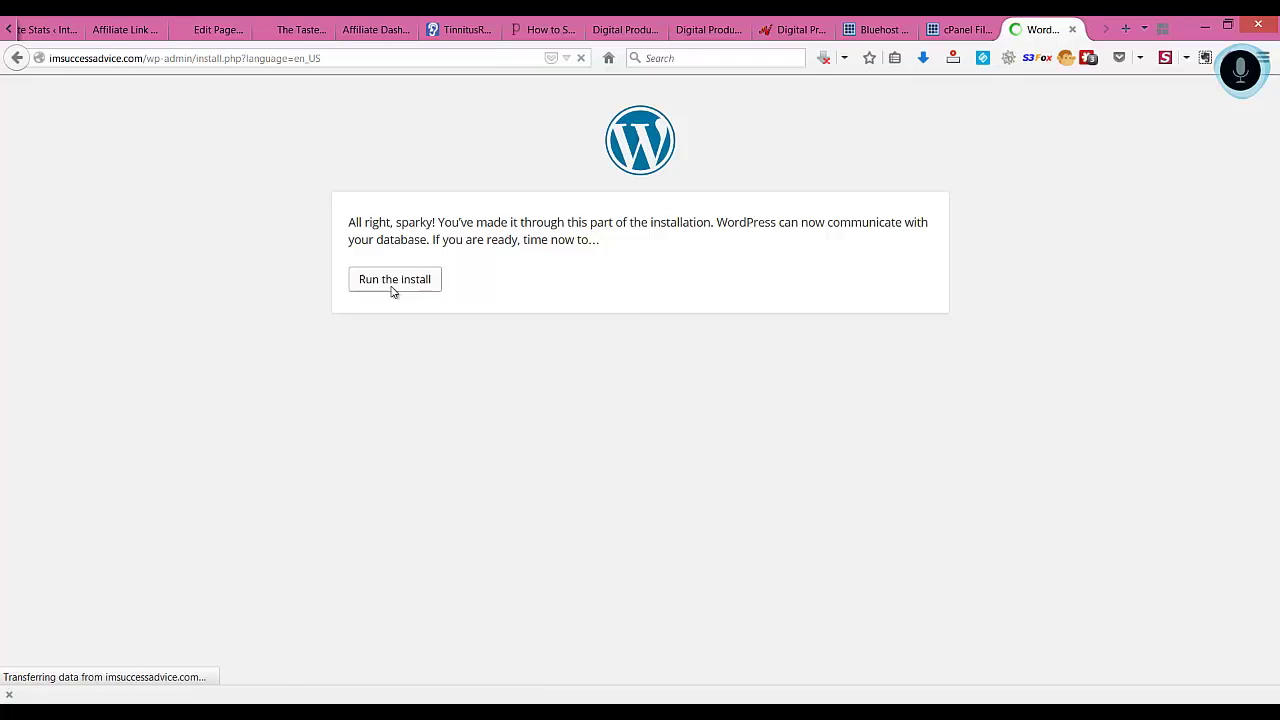
scroll(394, 292, down, 3)
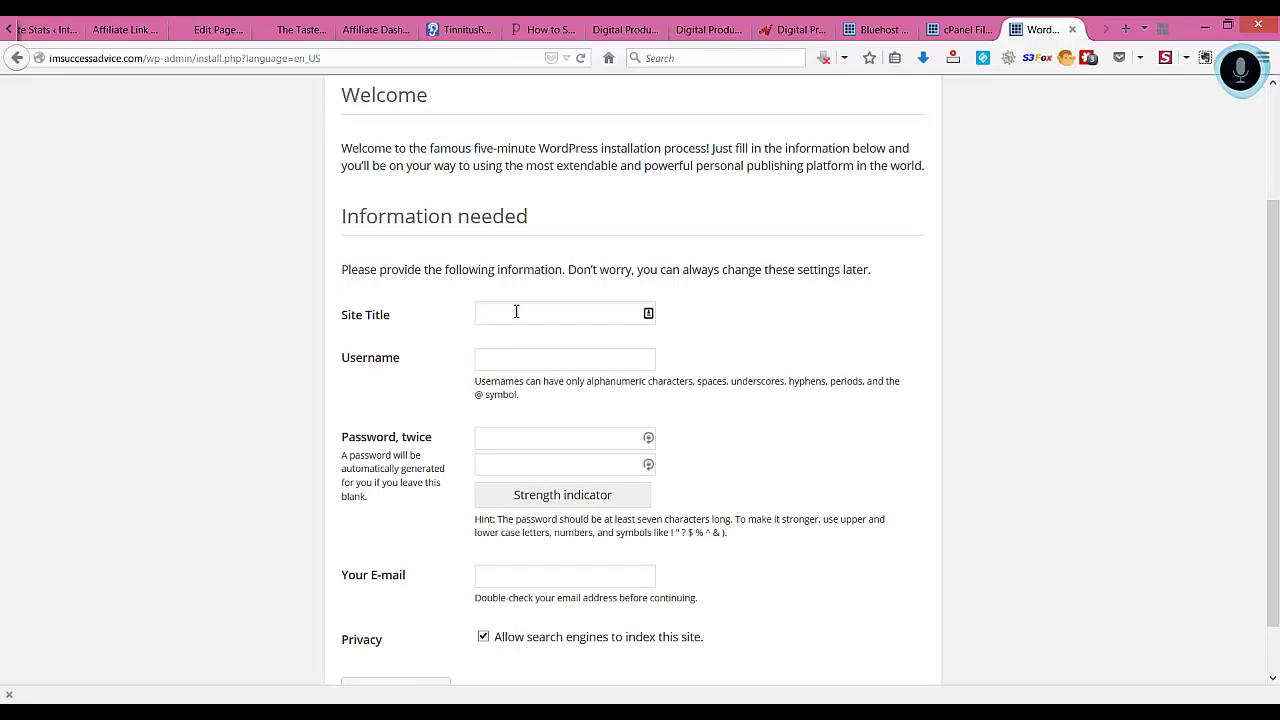
click(516, 312)
text(Im)
key(BackSpace)
key(BackSpace)
text(IM Succ)
text(ess Advic)
text(e)
text(test)
text(imsucc)
Generate an 8-character password in LastPass and select it for copying
click(647, 438)
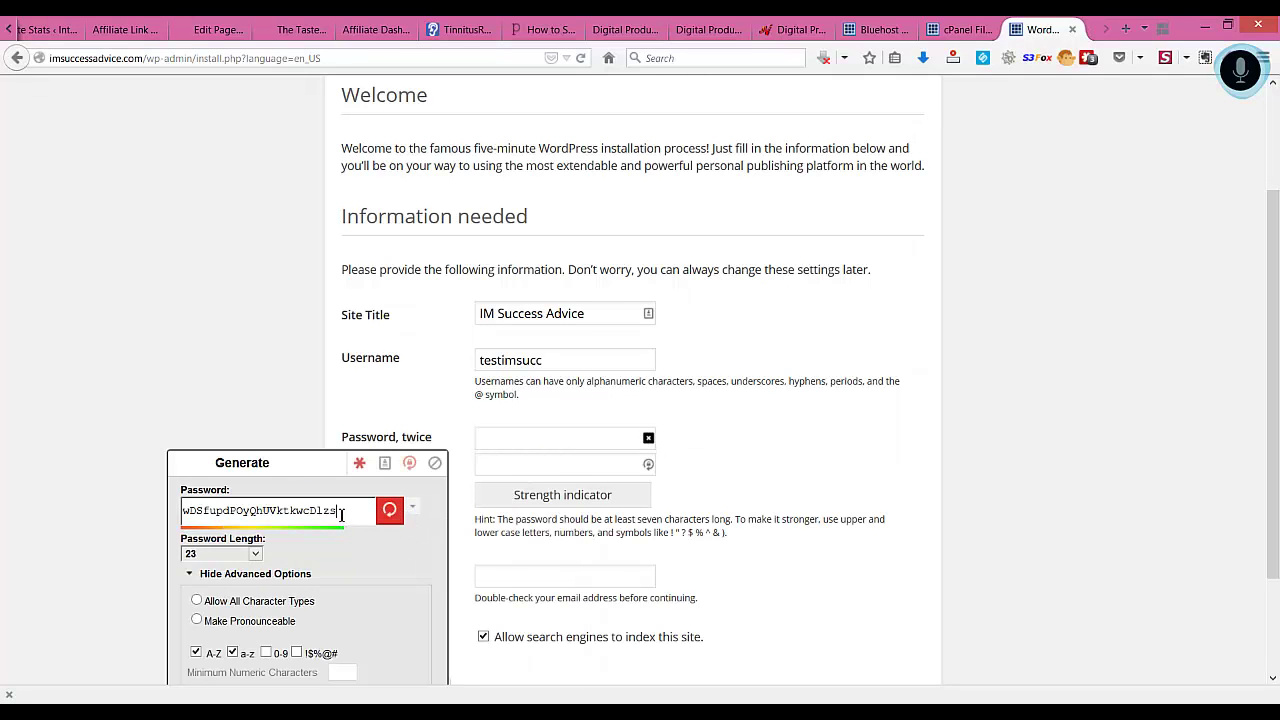
click(222, 556)
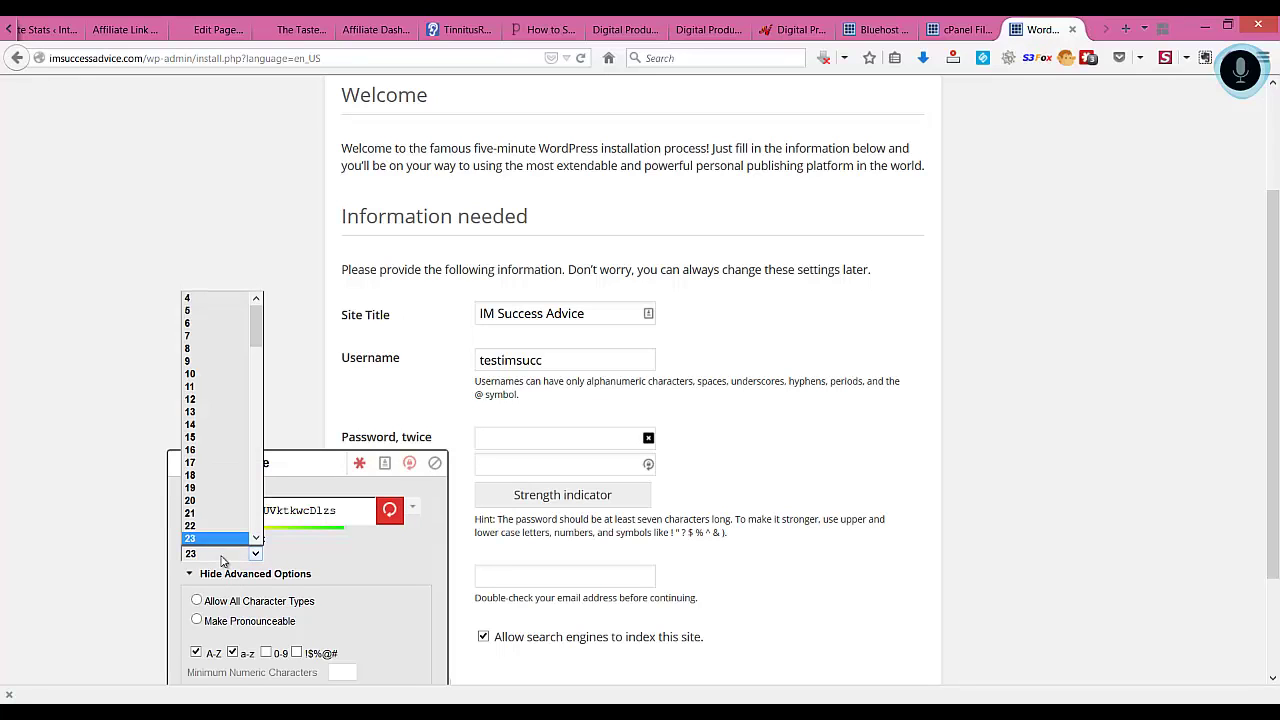
click(205, 359)
click(389, 509)
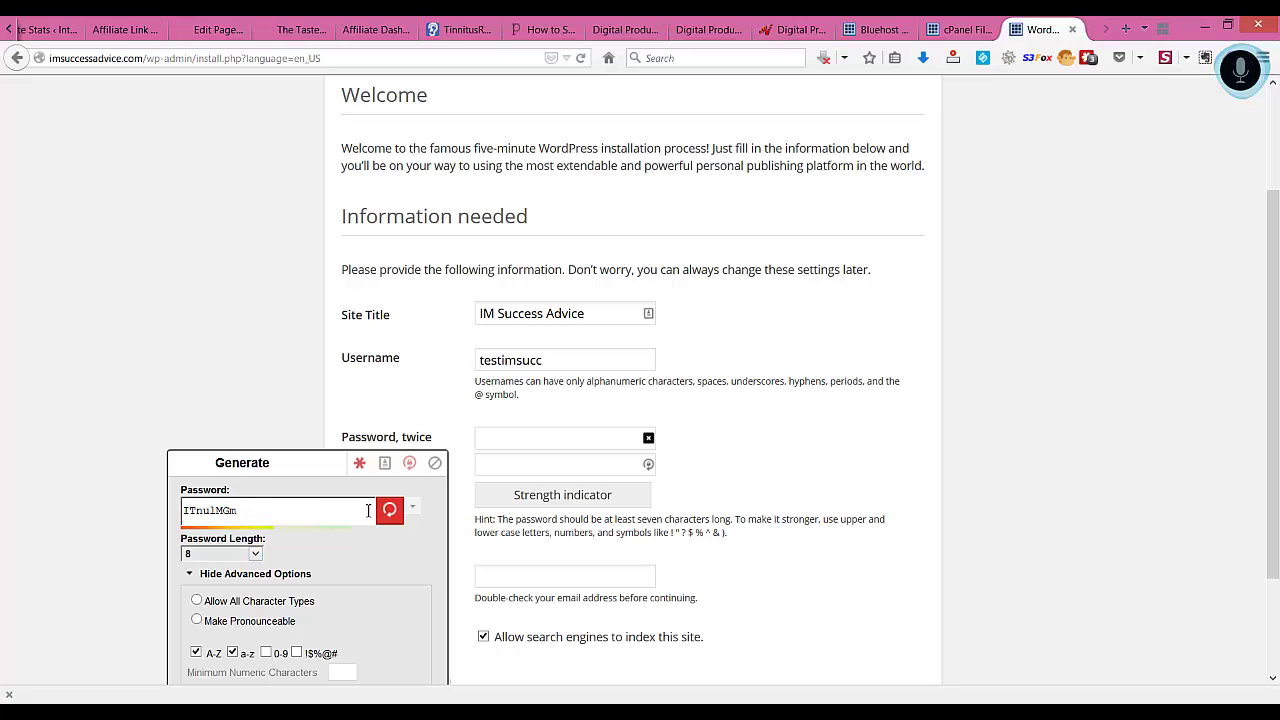
double_click(286, 519)
click(286, 517)
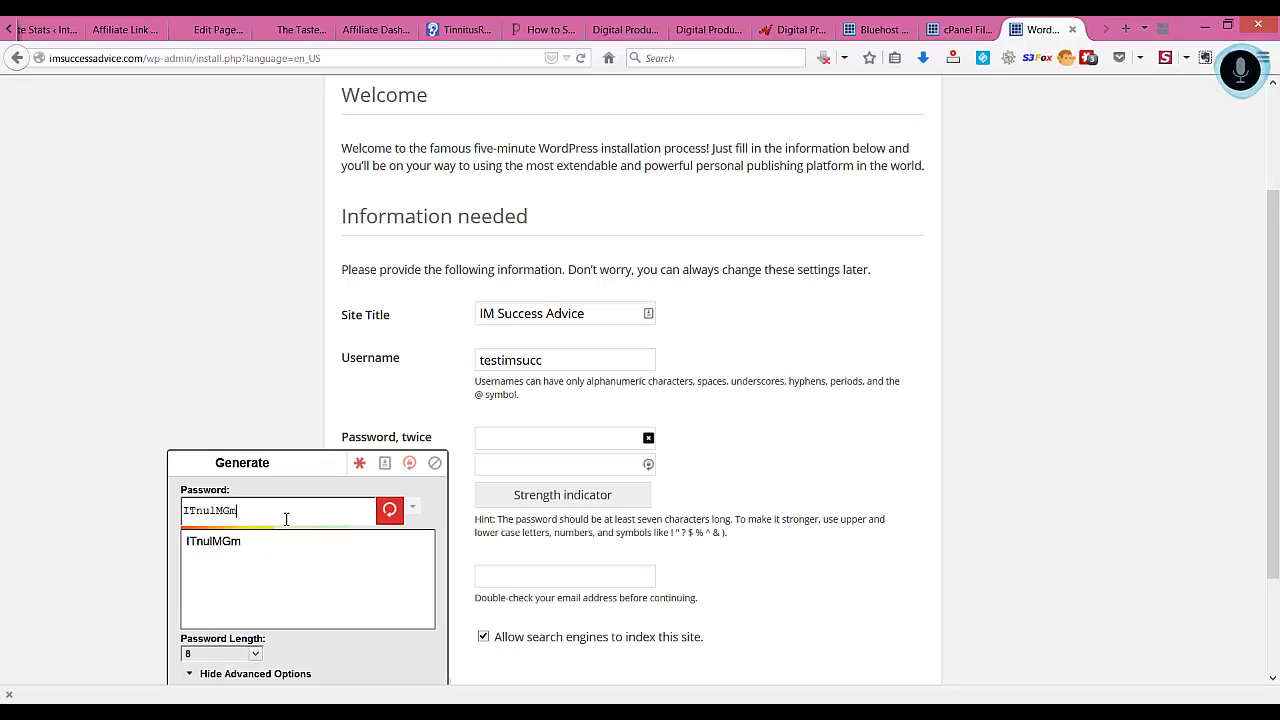
double_click(258, 512)
Paste the generated password into both WordPress password fields, rated Medium
click(481, 437)
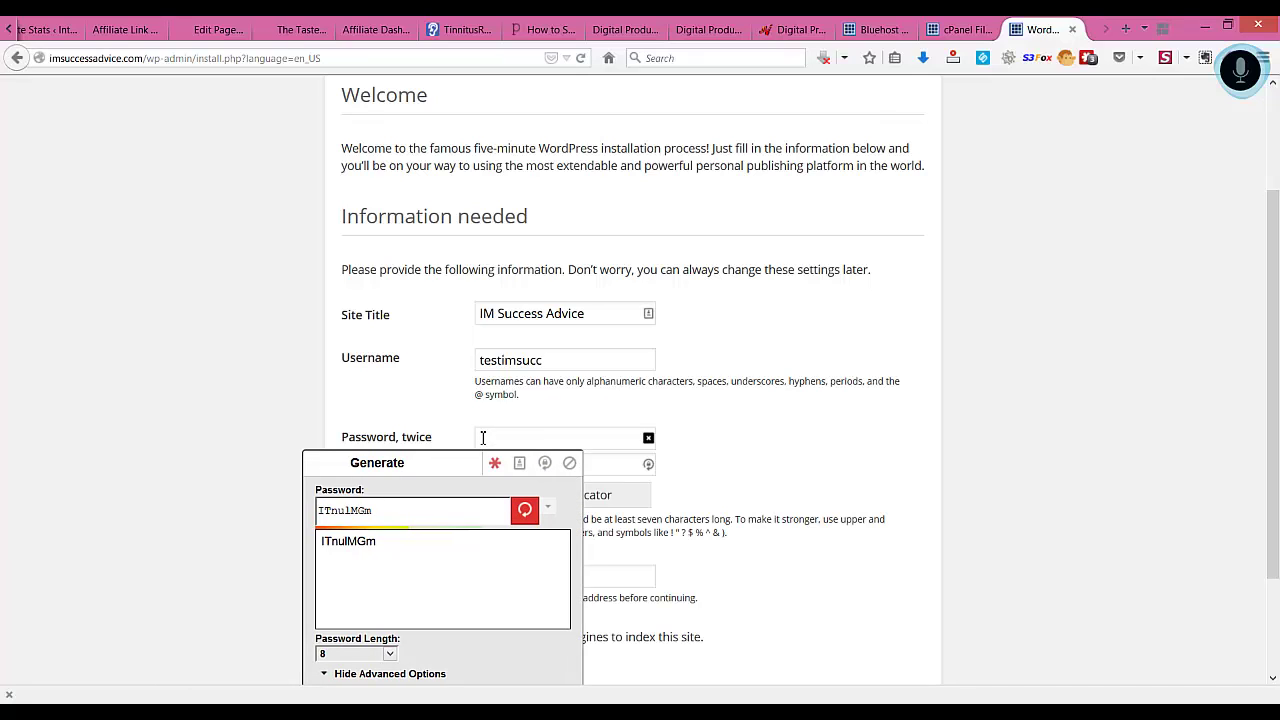
key(ctrl+v)
click(616, 467)
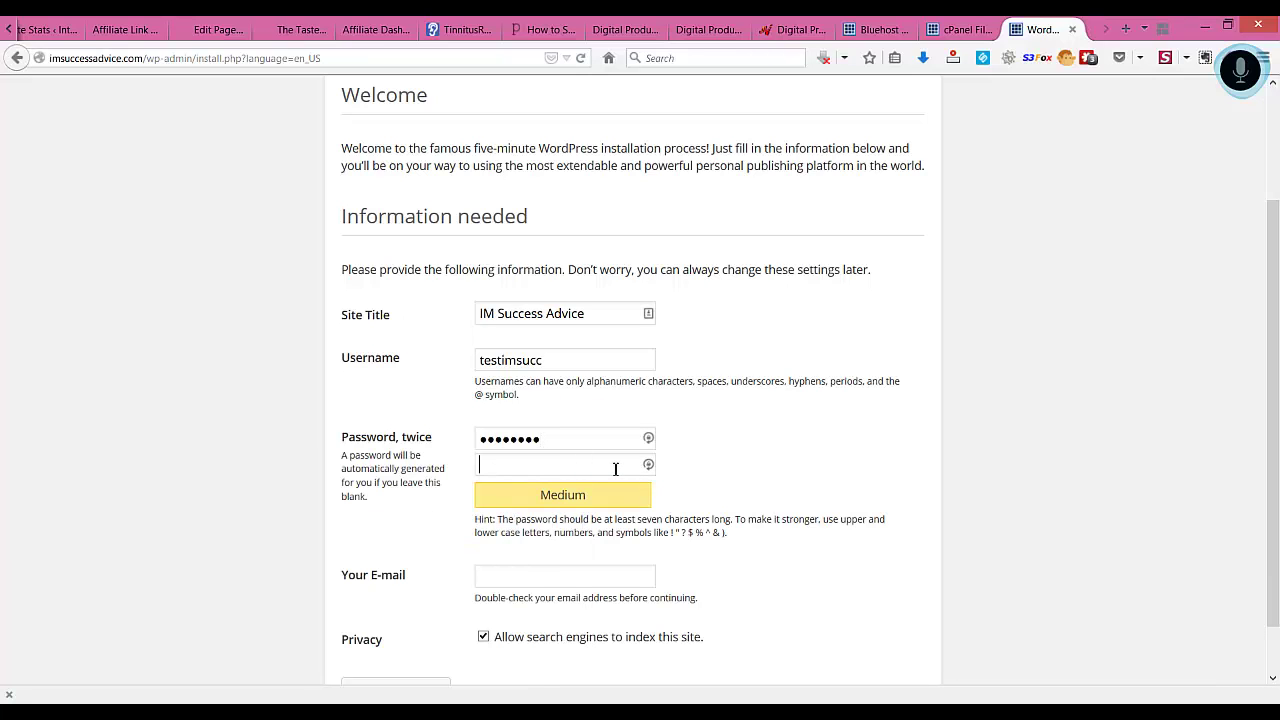
key(ctrl+v)
scroll(601, 590, down, 1)
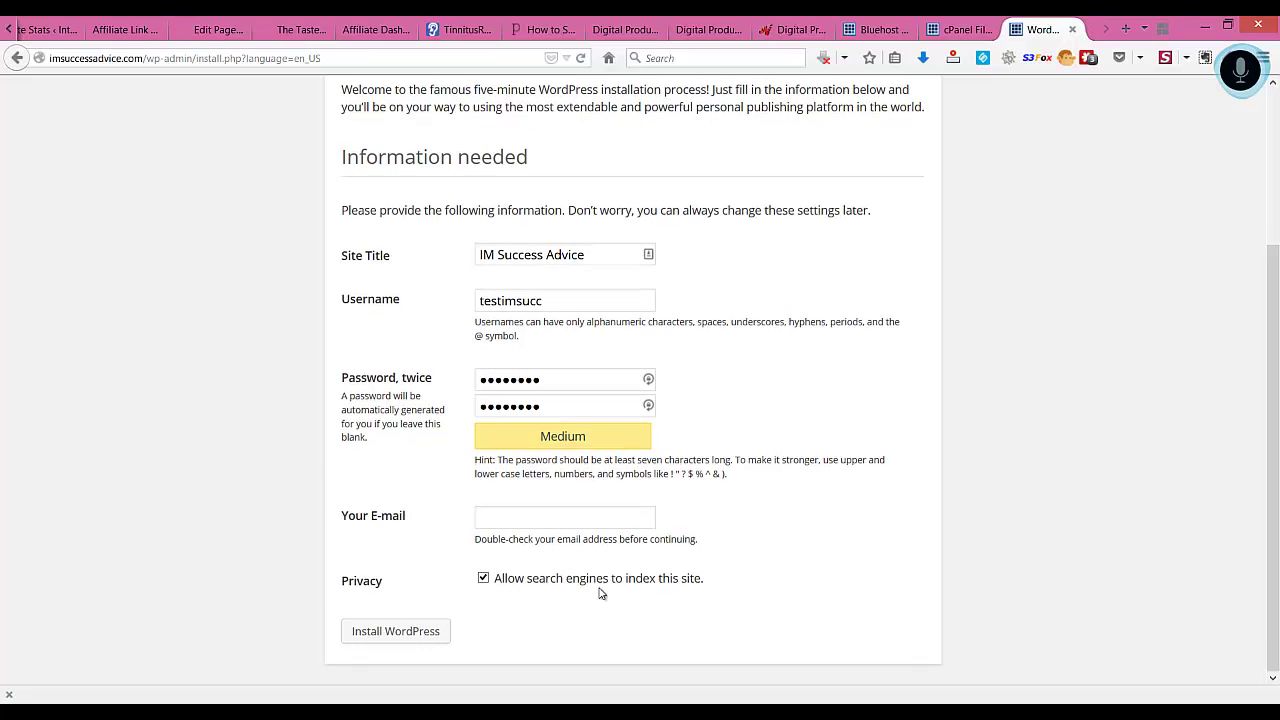
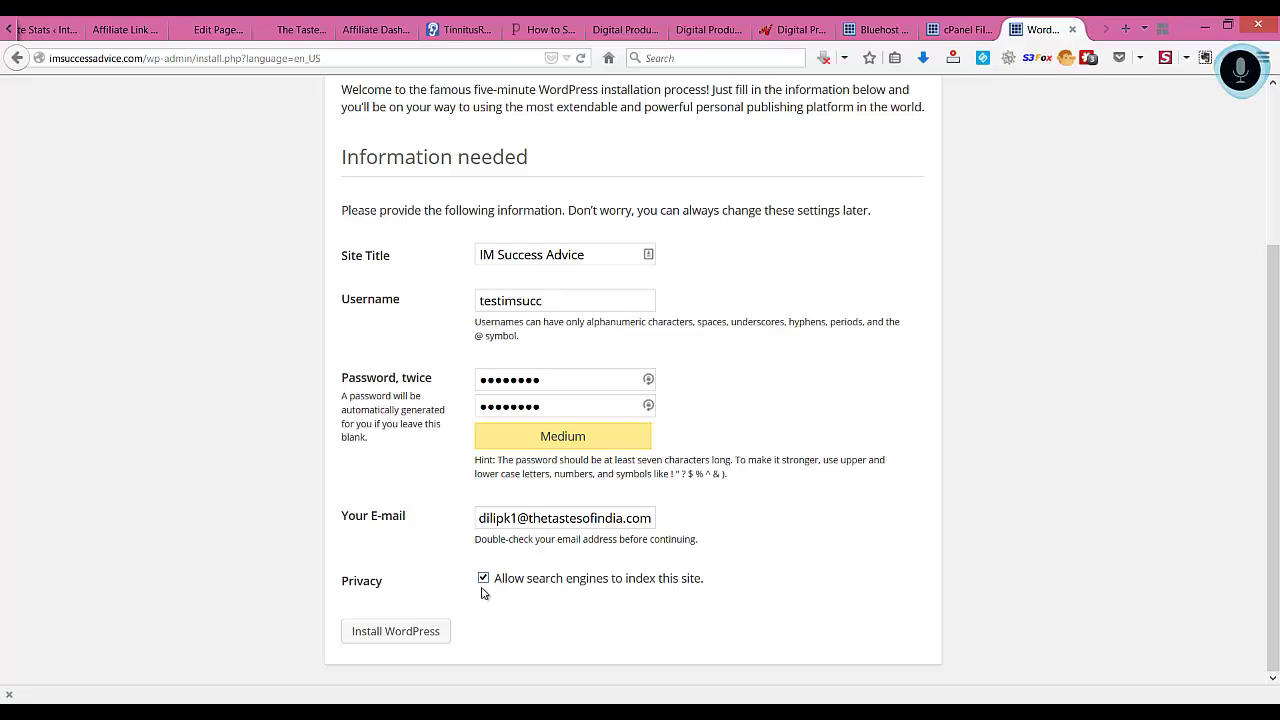
Enter the admin e-mail address and install WordPress with search indexing left checked
click(403, 634)
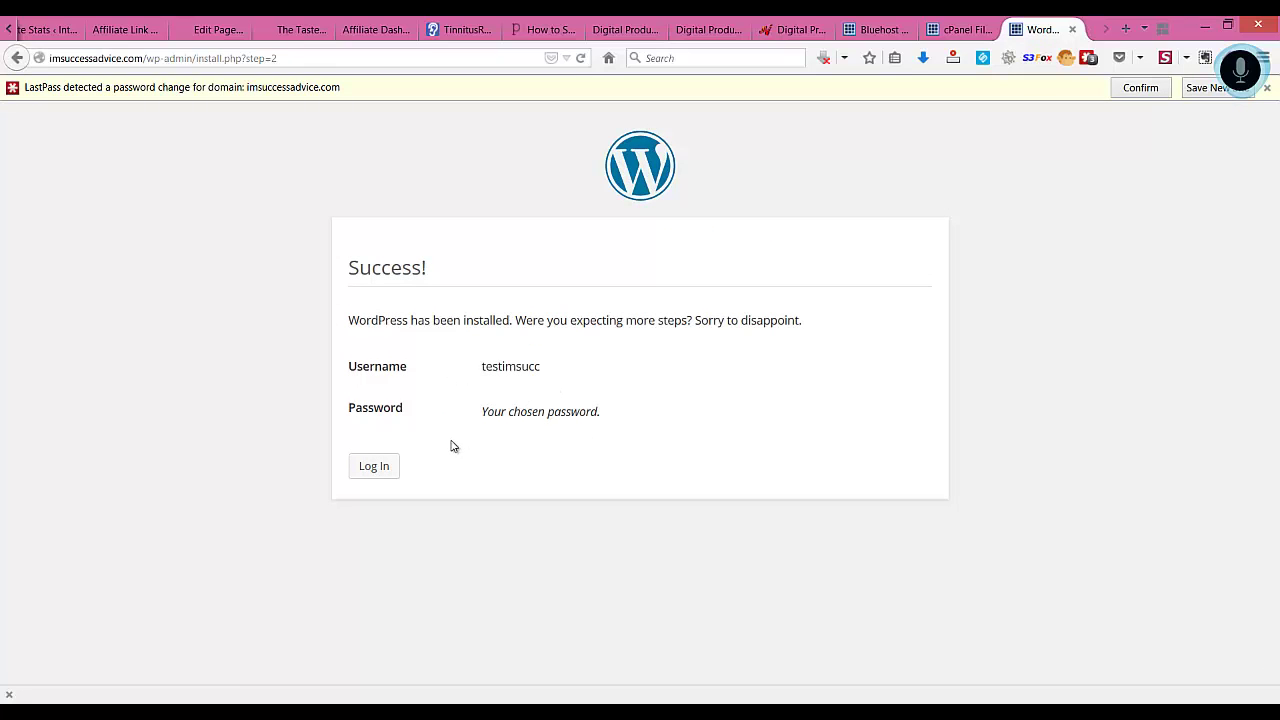
On the login page, enter the admin username and pasted password, then log in
click(369, 468)
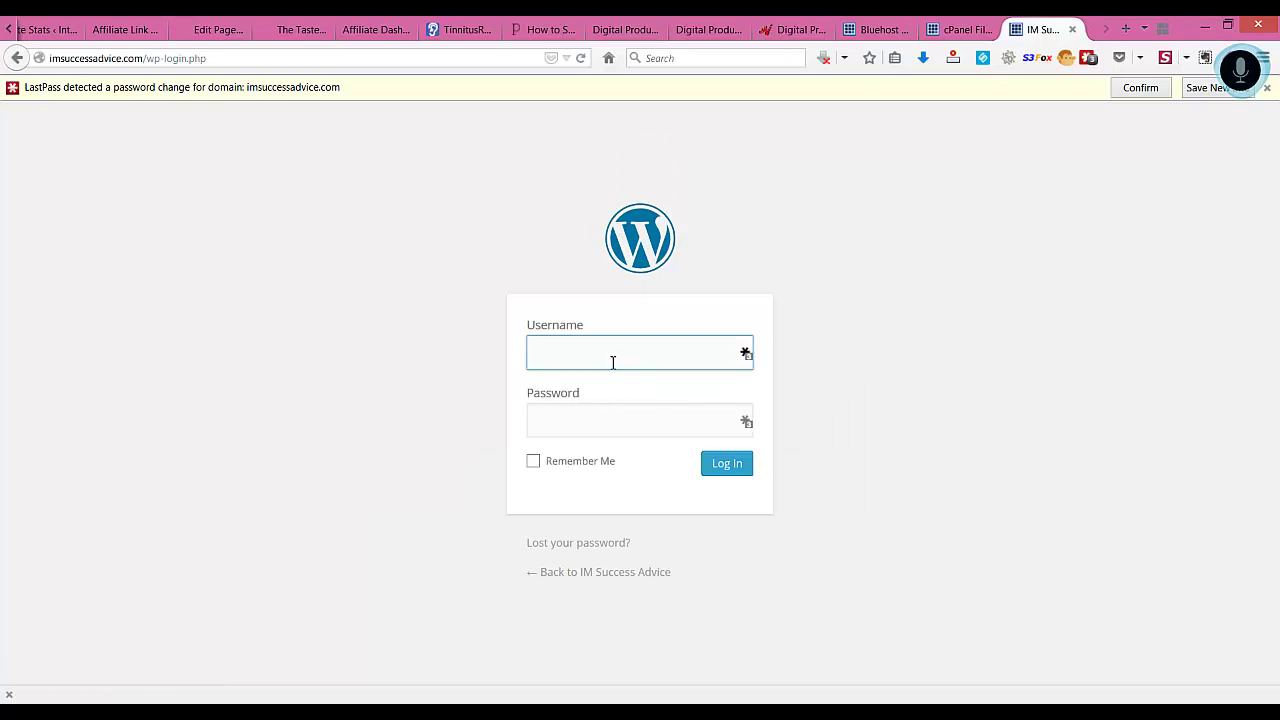
text(testimsucc)
key(Tab)
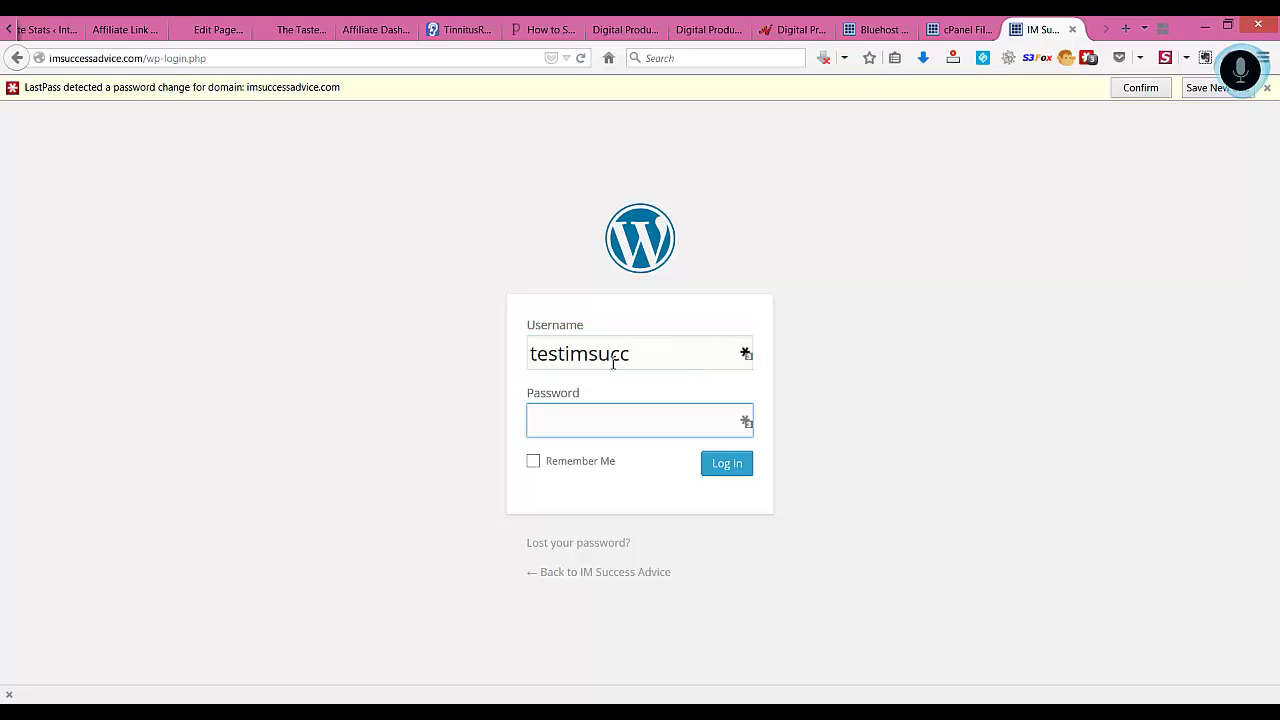
key(ctrl+v)
click(724, 470)
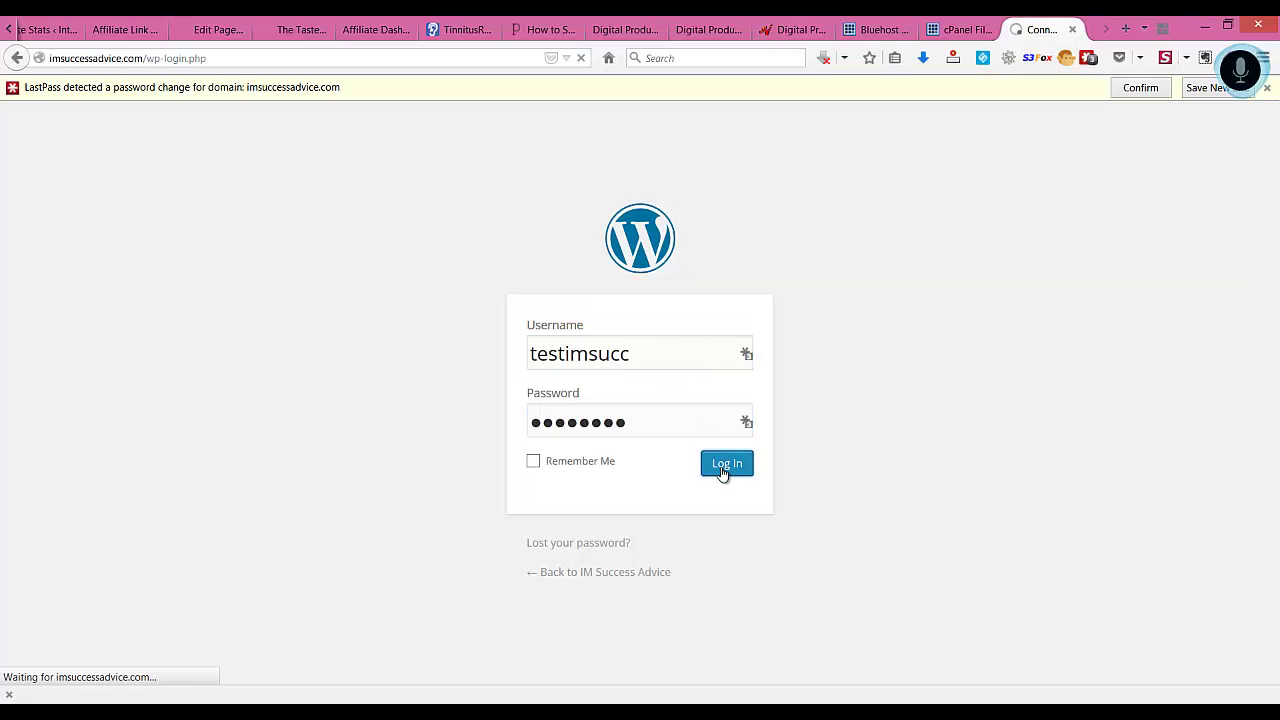